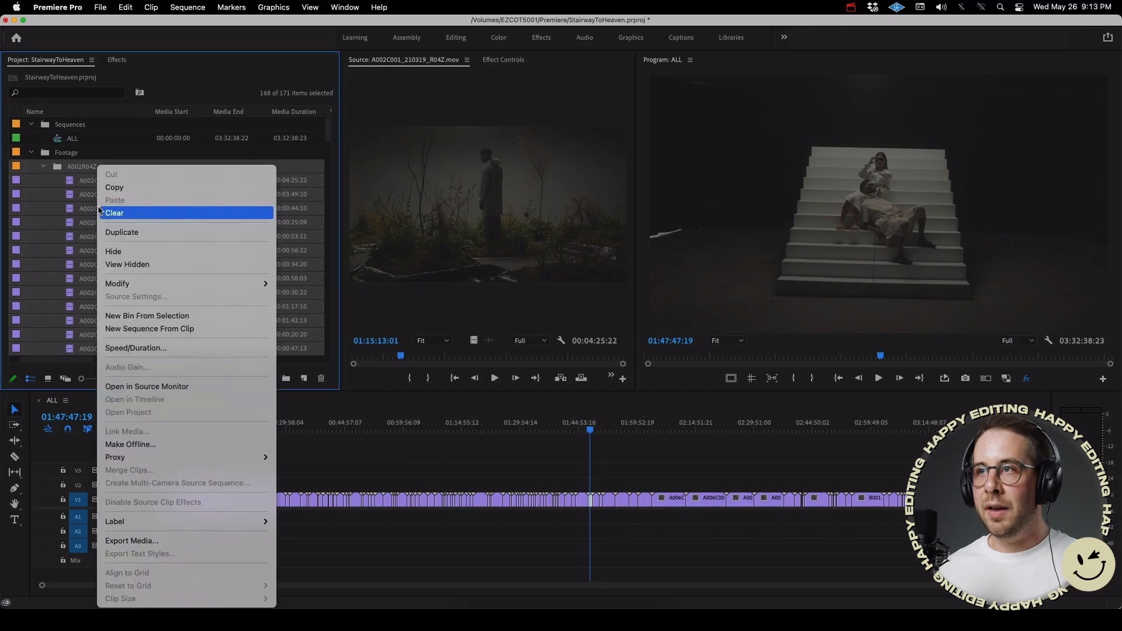
Step: Open proxy creation for the selected footage clips, with QuickTime format and the ProRes Medium Resolution Proxy preset
{"action": "mouse_move", "coordinate": [180, 459]}
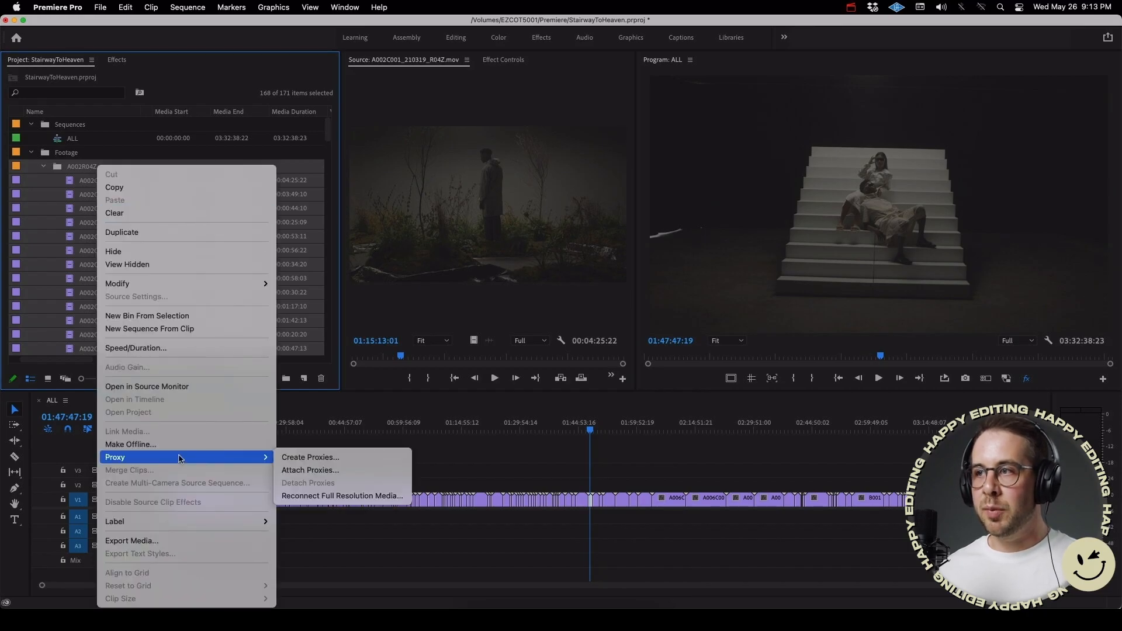
{"action": "left_click", "coordinate": [326, 457]}
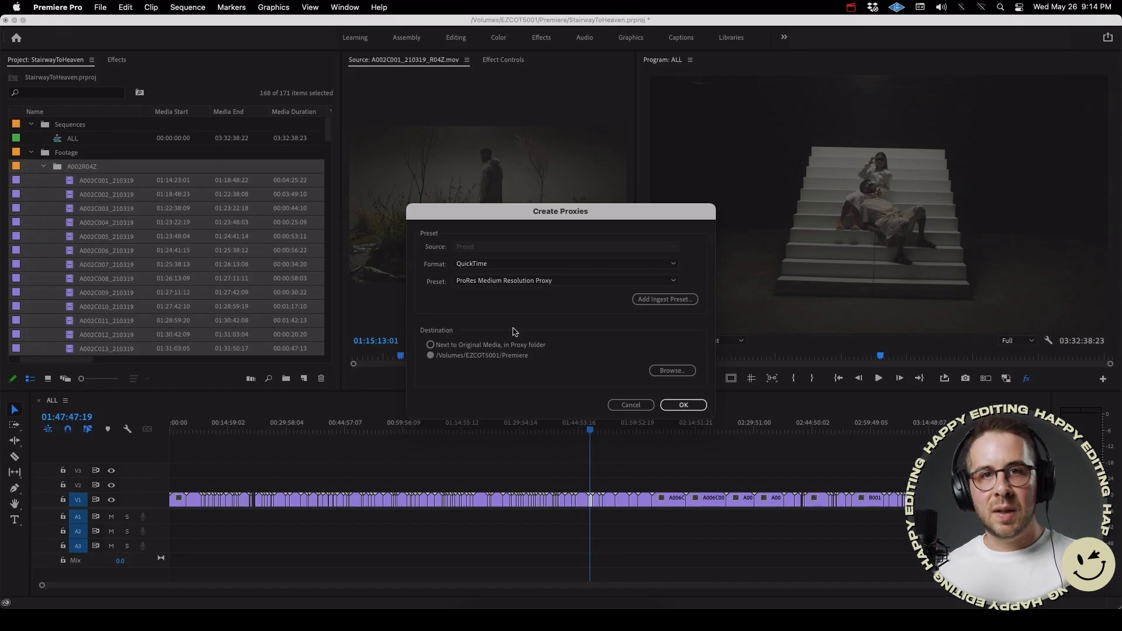
{"action": "left_click", "coordinate": [519, 273]}
{"action": "left_click", "coordinate": [519, 281]}
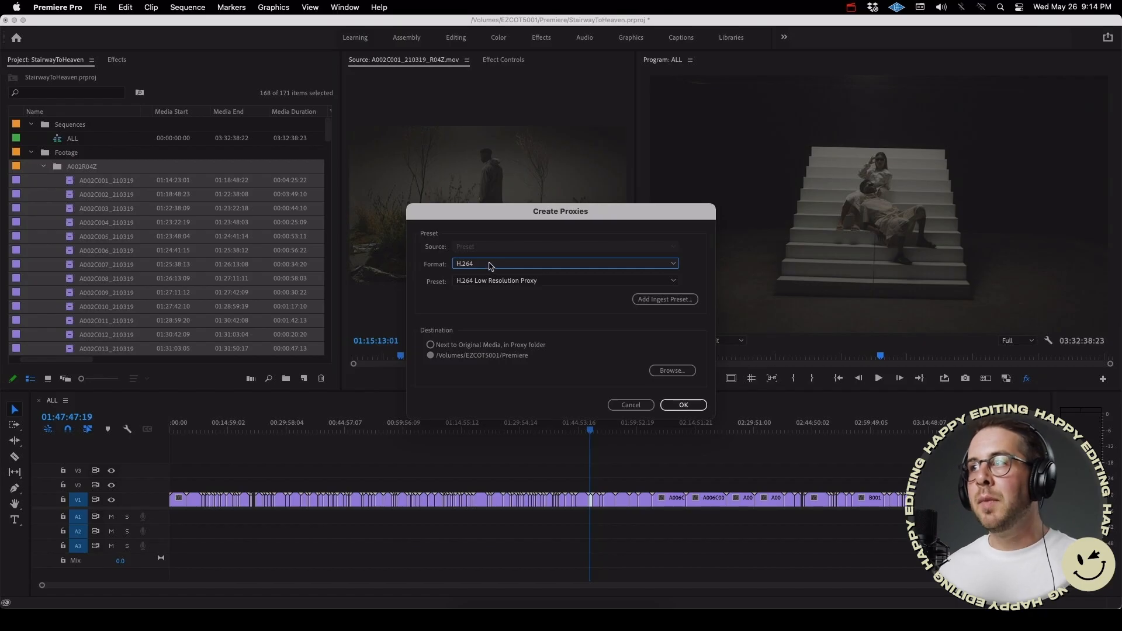
{"action": "left_click", "coordinate": [492, 266]}
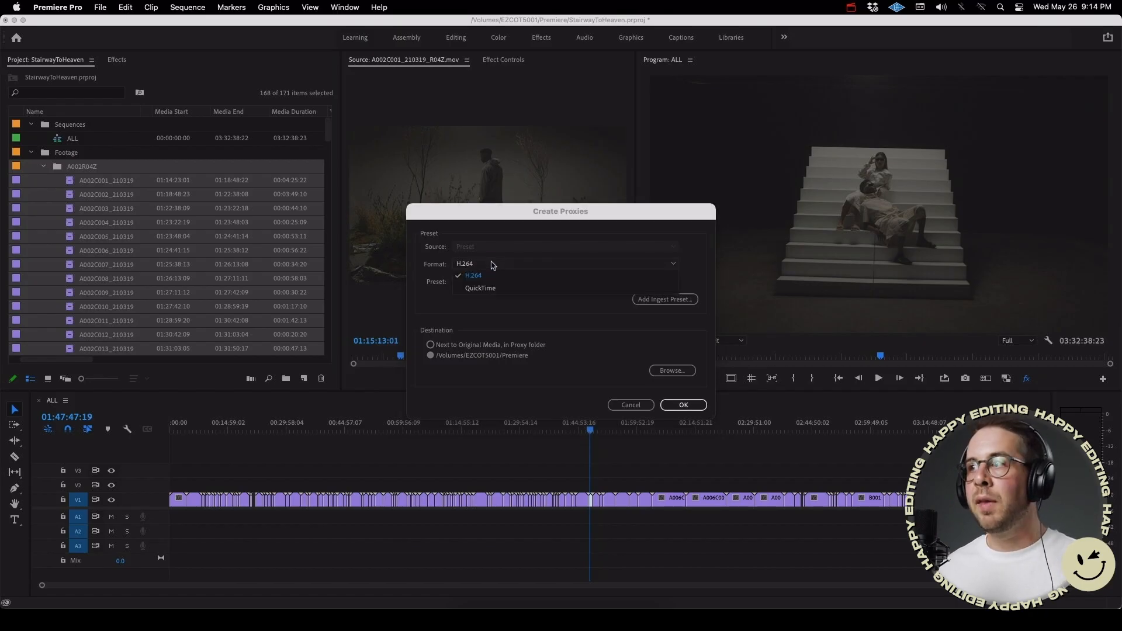
{"action": "left_click", "coordinate": [488, 285]}
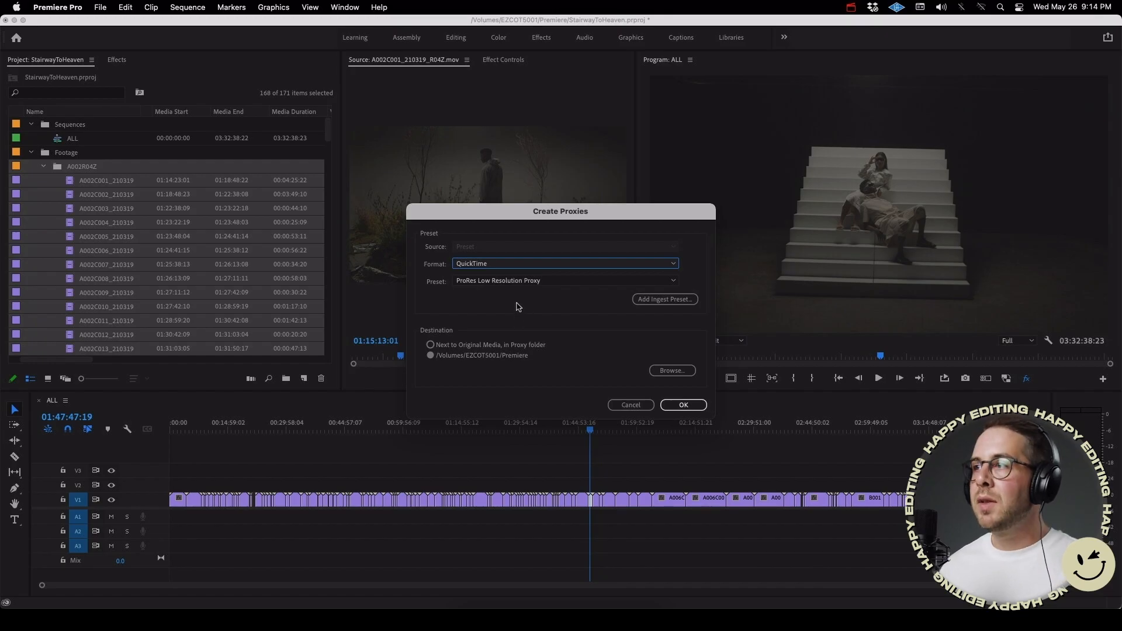
{"action": "left_click", "coordinate": [494, 283]}
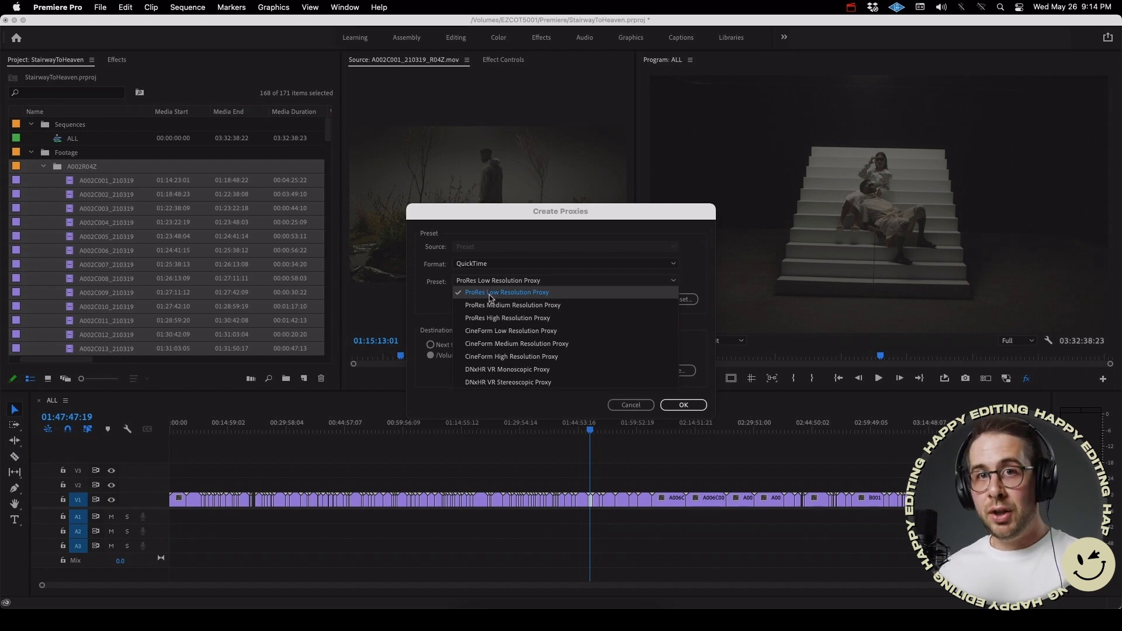
{"action": "left_click", "coordinate": [517, 306]}
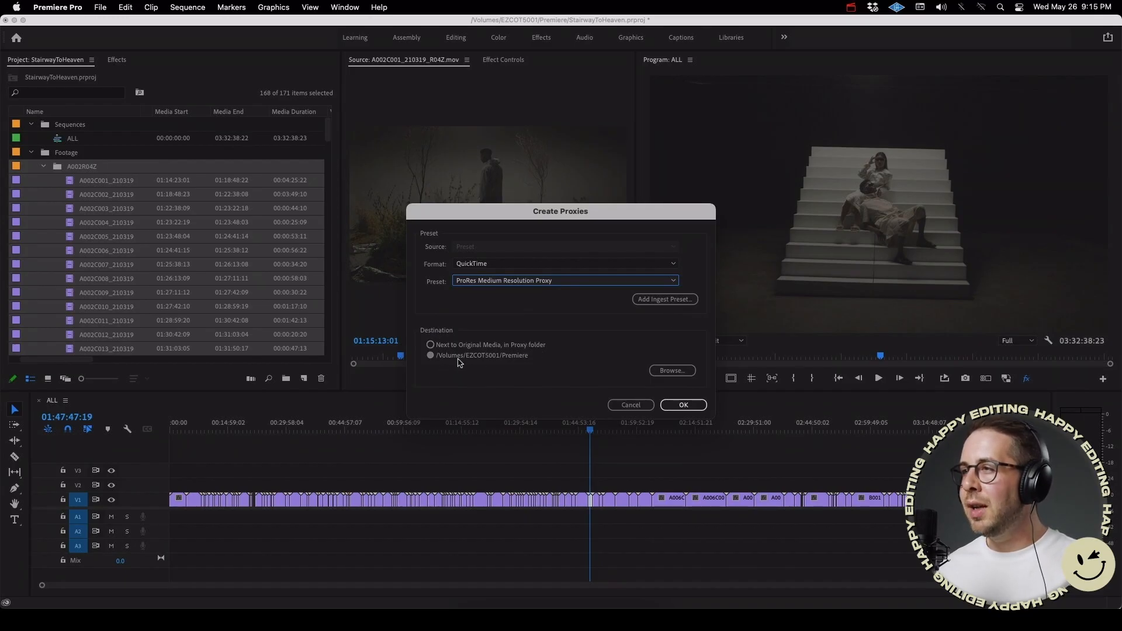
Step: Create a folder named Proxies at the root of the EZCOT5001 drive and choose it as the proxy destination
{"action": "left_click", "coordinate": [672, 370]}
{"action": "left_click", "coordinate": [696, 260]}
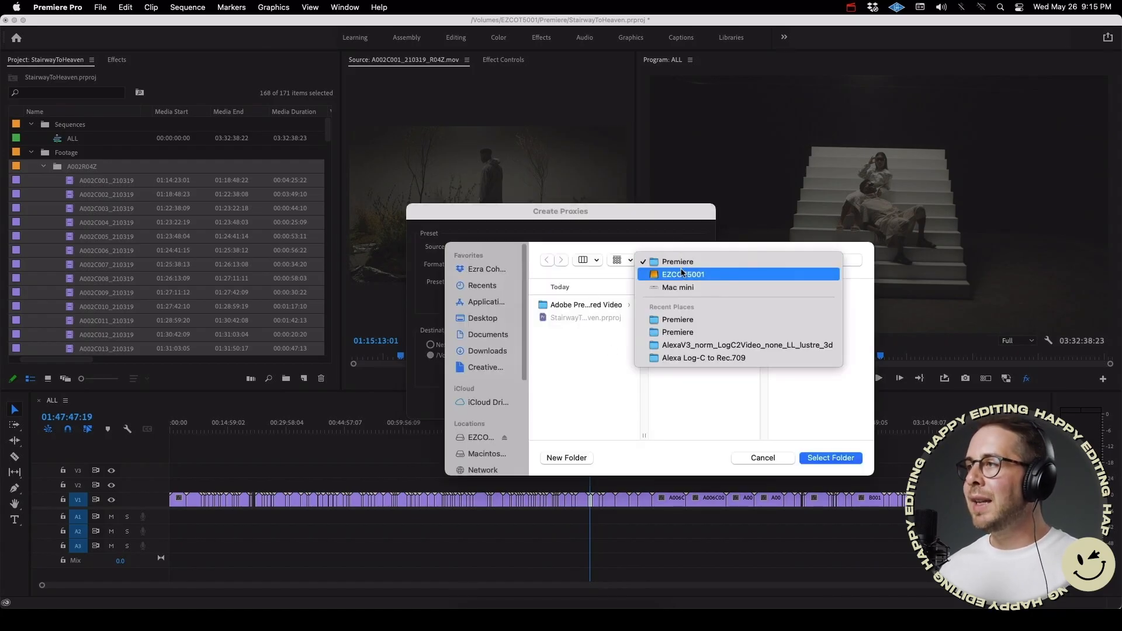
{"action": "left_click", "coordinate": [681, 271]}
{"action": "left_click", "coordinate": [556, 458]}
{"action": "type", "text": "Proxies"}
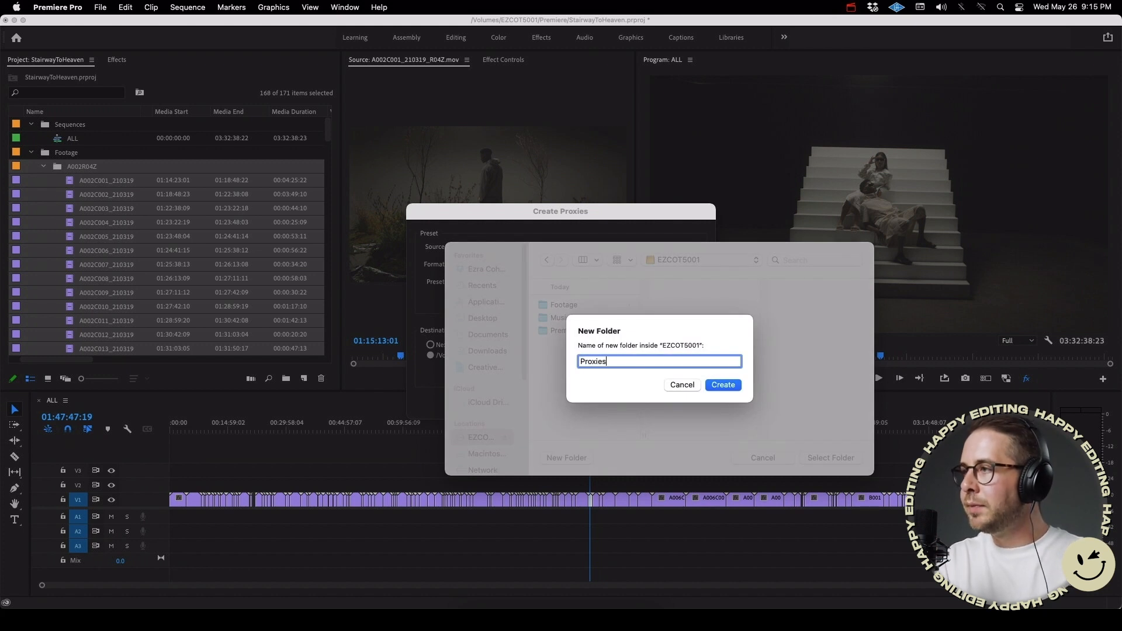
{"action": "key", "text": "Return"}
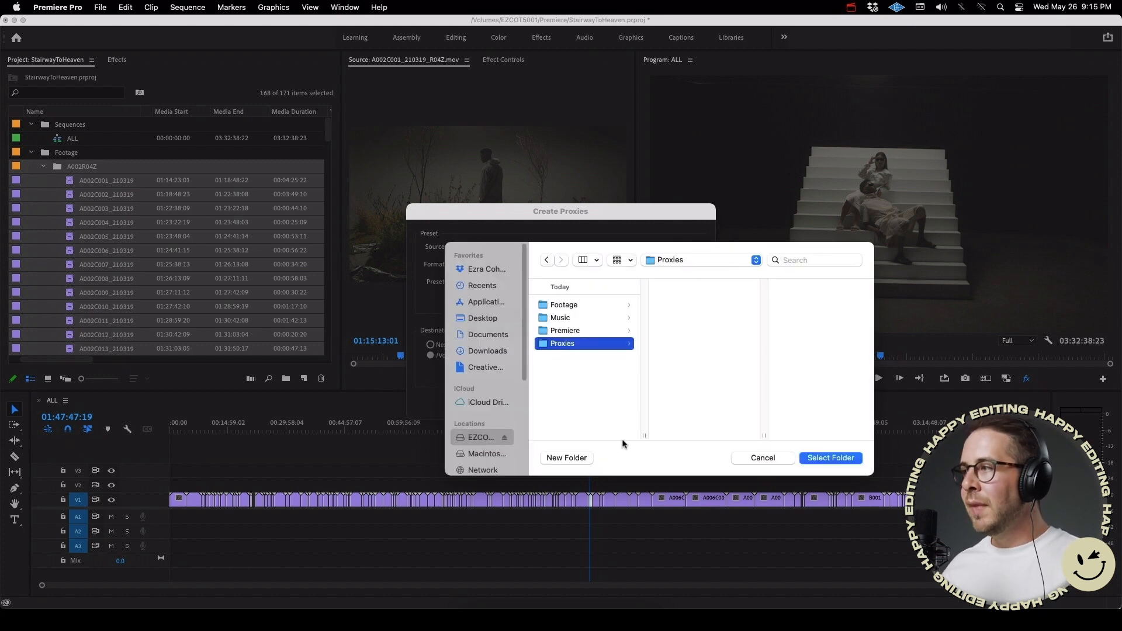
{"action": "left_click", "coordinate": [840, 458]}
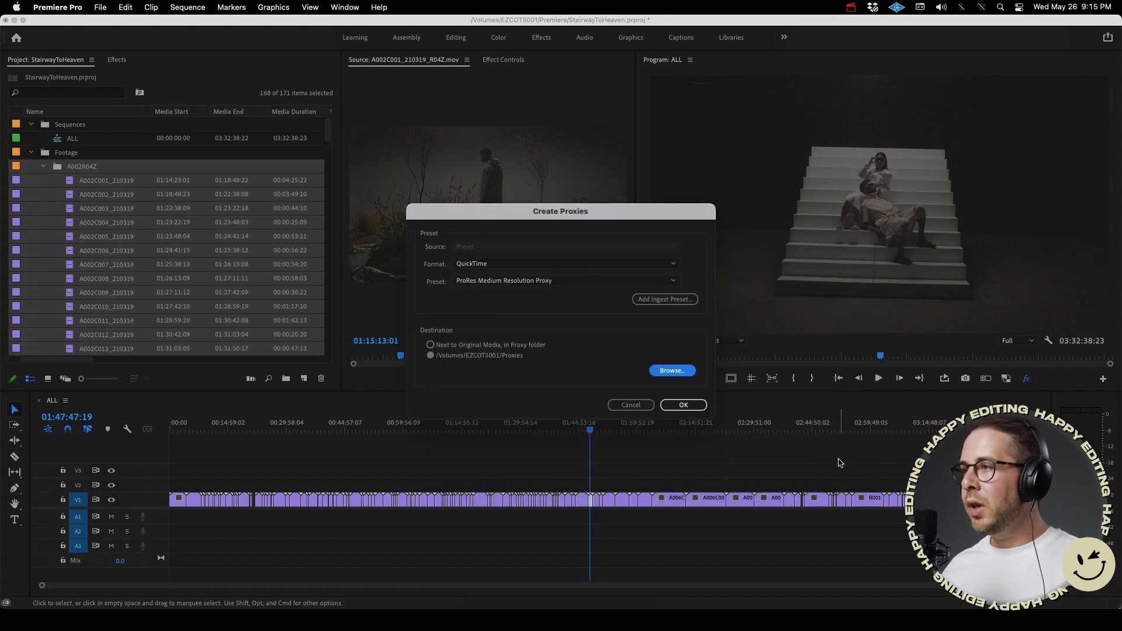
Step: Start creating the proxy jobs, allow Adobe Media Encoder 2021 to access the removable volume, and switch to Media Encoder
{"action": "left_click", "coordinate": [682, 405]}
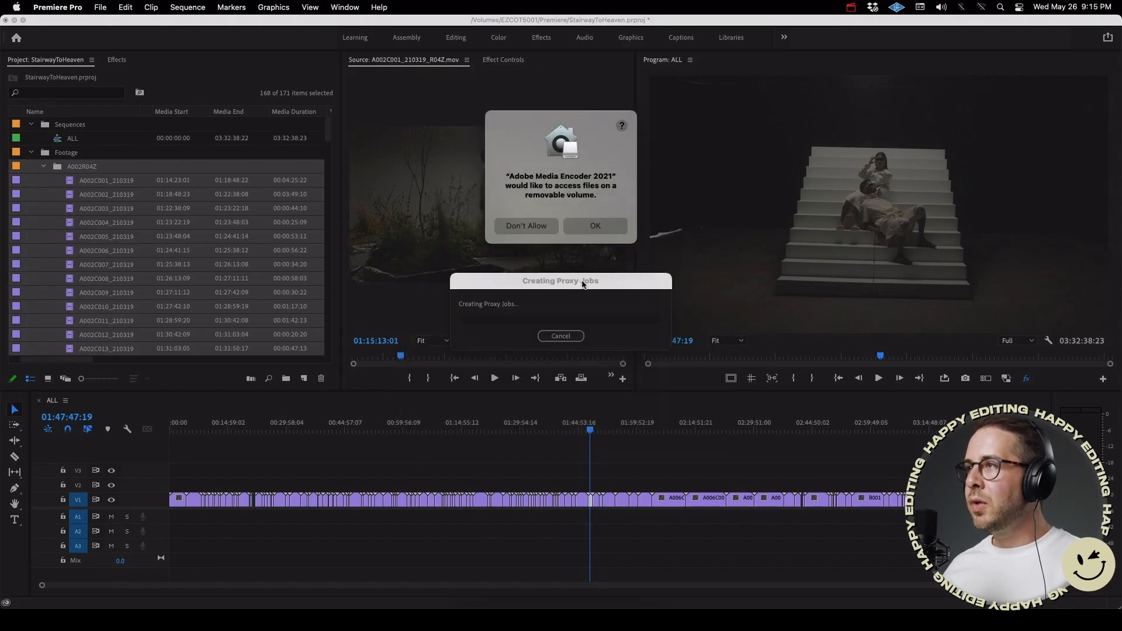
{"action": "left_click", "coordinate": [593, 224]}
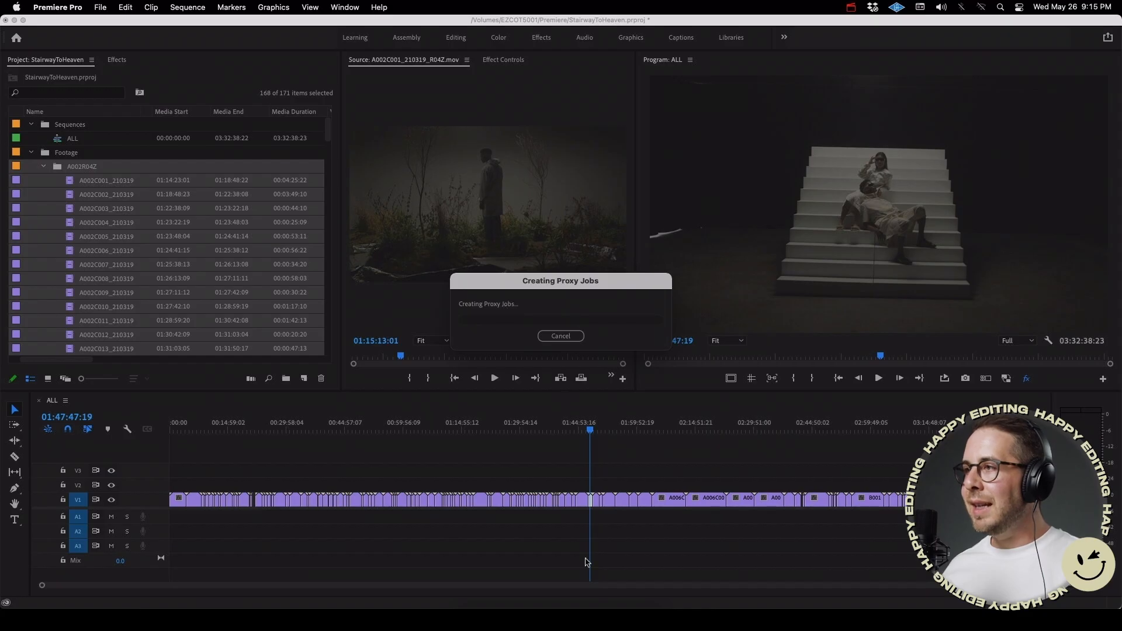
{"action": "left_click", "coordinate": [613, 614]}
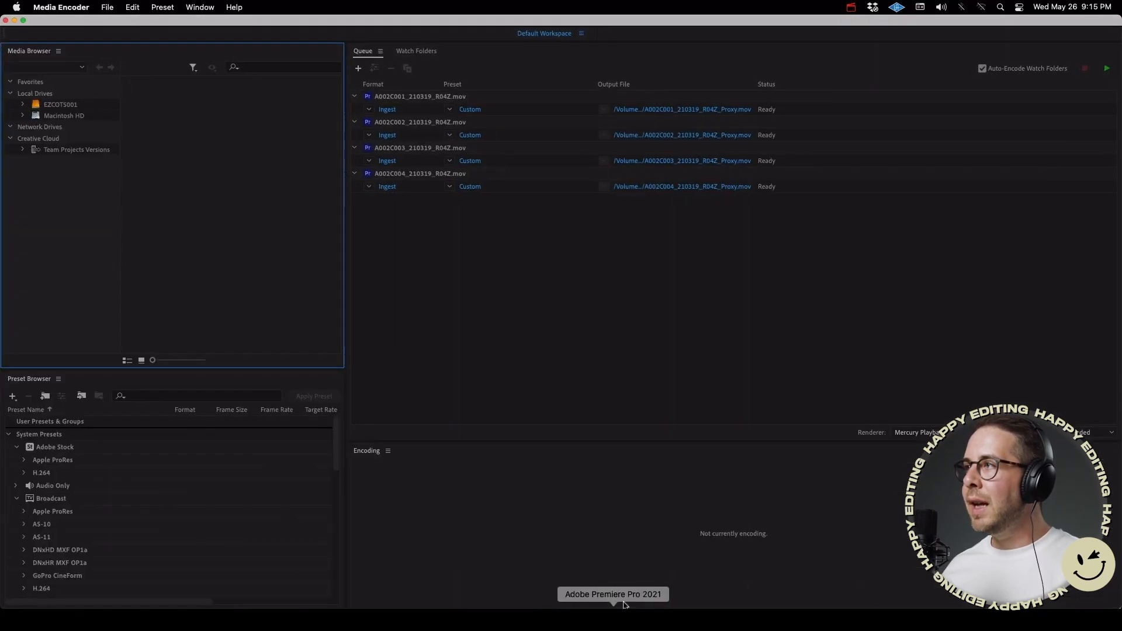
{"action": "left_click", "coordinate": [622, 260]}
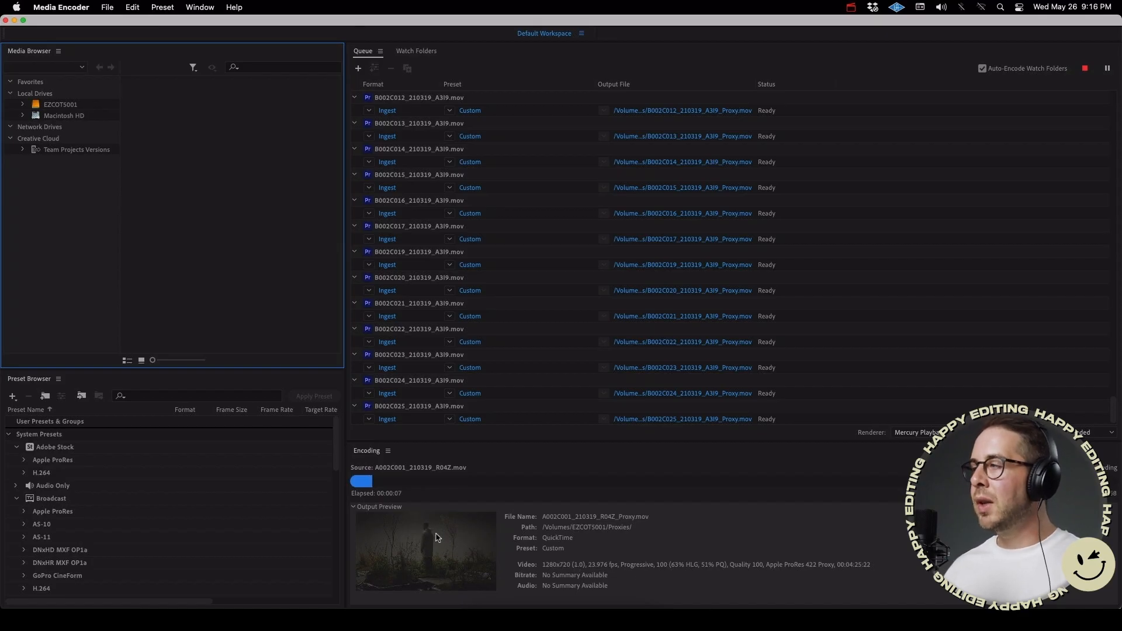
Step: Review the queued proxy jobs and their encoding progress from the first clip down
{"action": "scroll", "coordinate": [720, 270], "scroll_direction": "up", "scroll_amount": 1}
{"action": "scroll", "coordinate": [721, 270], "scroll_direction": "up", "scroll_amount": 15}
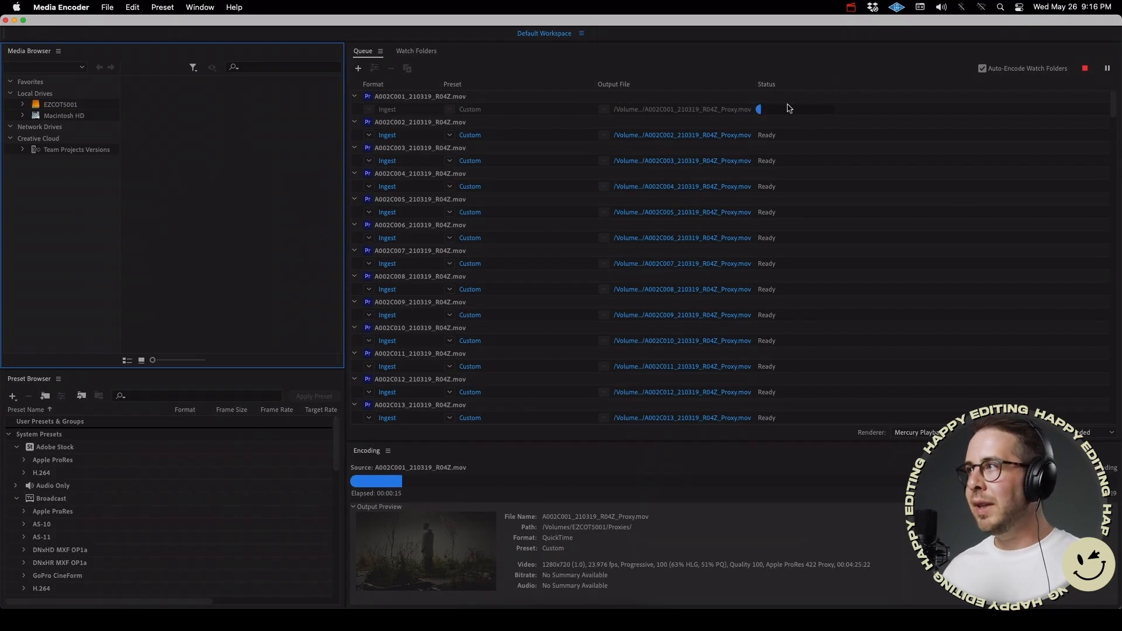
{"action": "scroll", "coordinate": [778, 228], "scroll_direction": "down", "scroll_amount": 3}
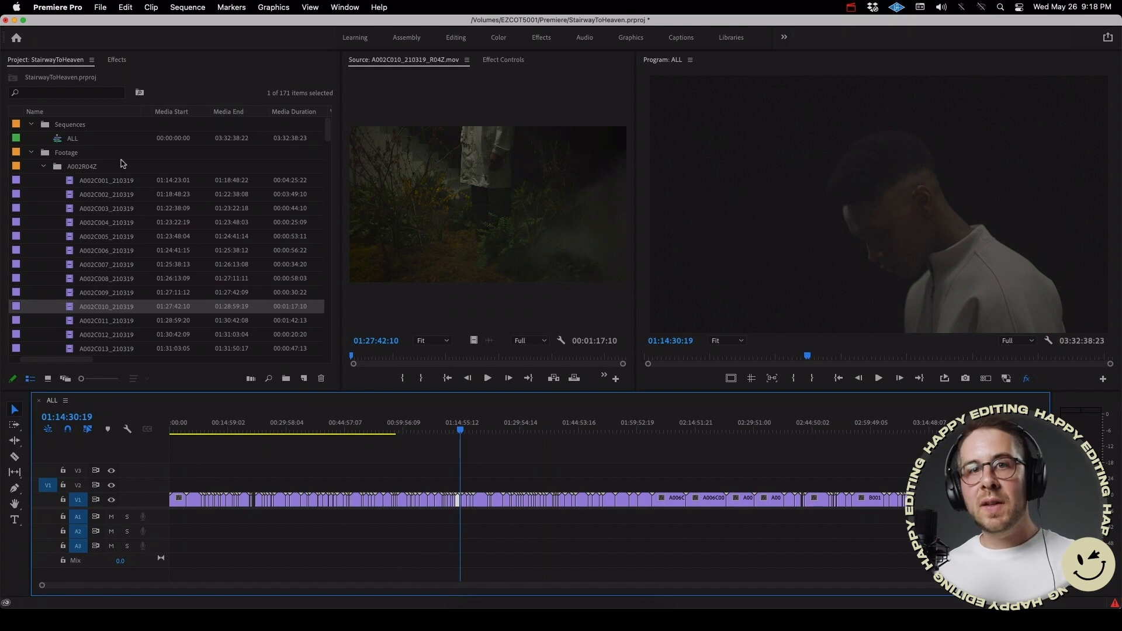
Step: Find the Proxy property in the project's metadata display by searching "proxy", and apply the display with Proxy enabled
{"action": "right_click", "coordinate": [132, 115]}
{"action": "left_click", "coordinate": [161, 129]}
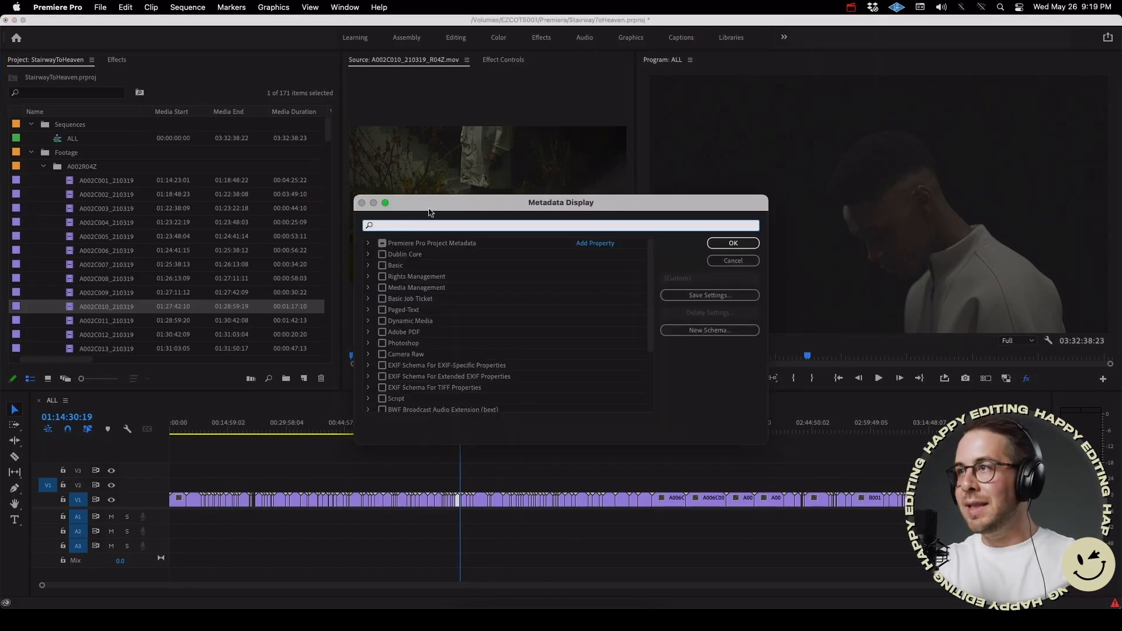
{"action": "type", "text": "proxy"}
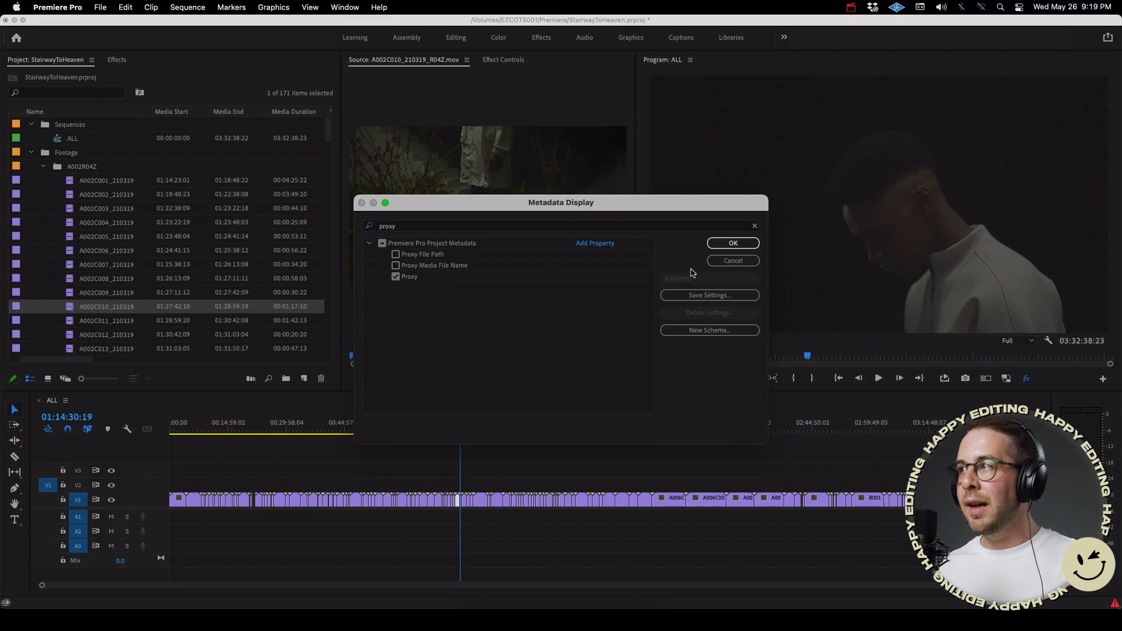
{"action": "left_click", "coordinate": [733, 243]}
Step: Check the Proxy column for the clips in all footage bins of the project
{"action": "scroll", "coordinate": [279, 251], "scroll_direction": "down", "scroll_amount": 1}
{"action": "scroll", "coordinate": [277, 250], "scroll_direction": "right", "scroll_amount": 6}
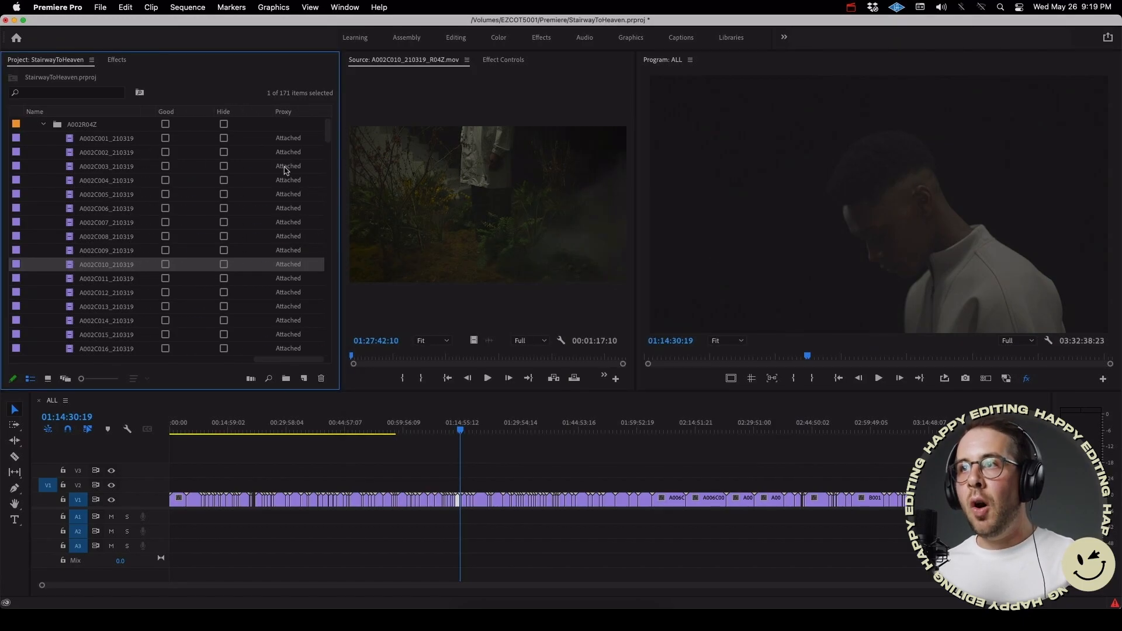
{"action": "scroll", "coordinate": [286, 186], "scroll_direction": "up", "scroll_amount": 1}
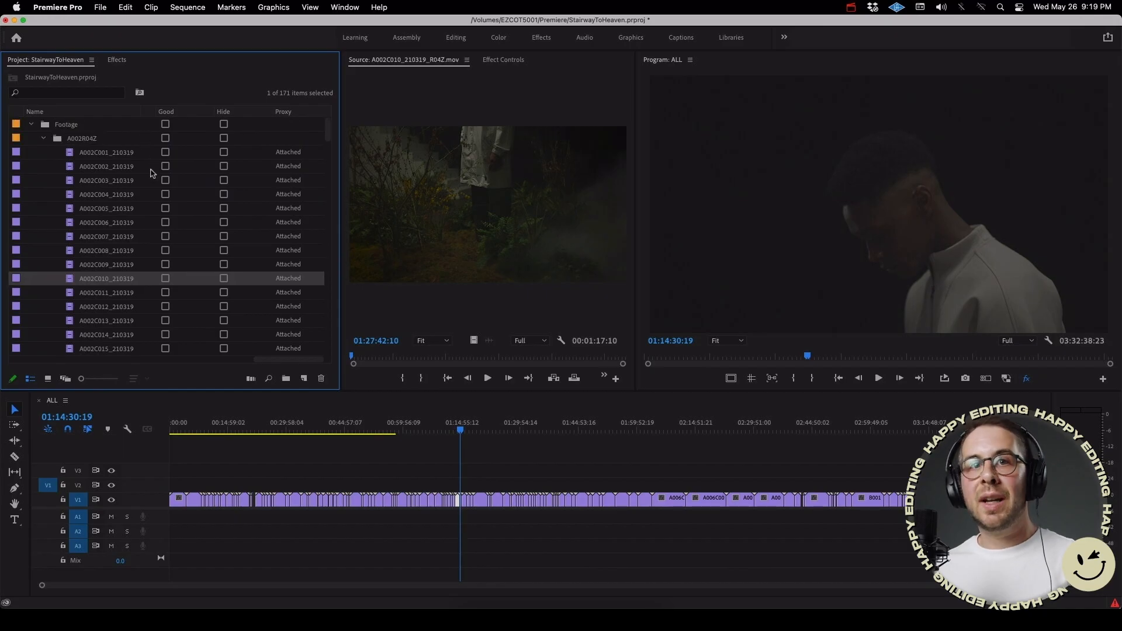
{"action": "scroll", "coordinate": [288, 188], "scroll_direction": "down", "scroll_amount": 10}
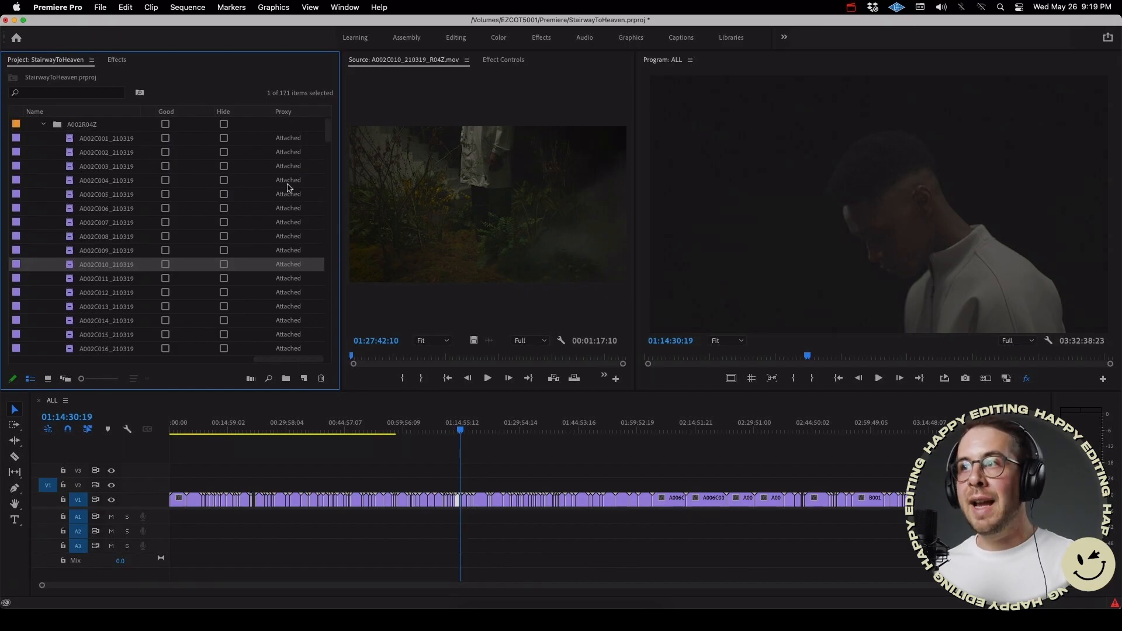
{"action": "scroll", "coordinate": [289, 188], "scroll_direction": "down", "scroll_amount": 1}
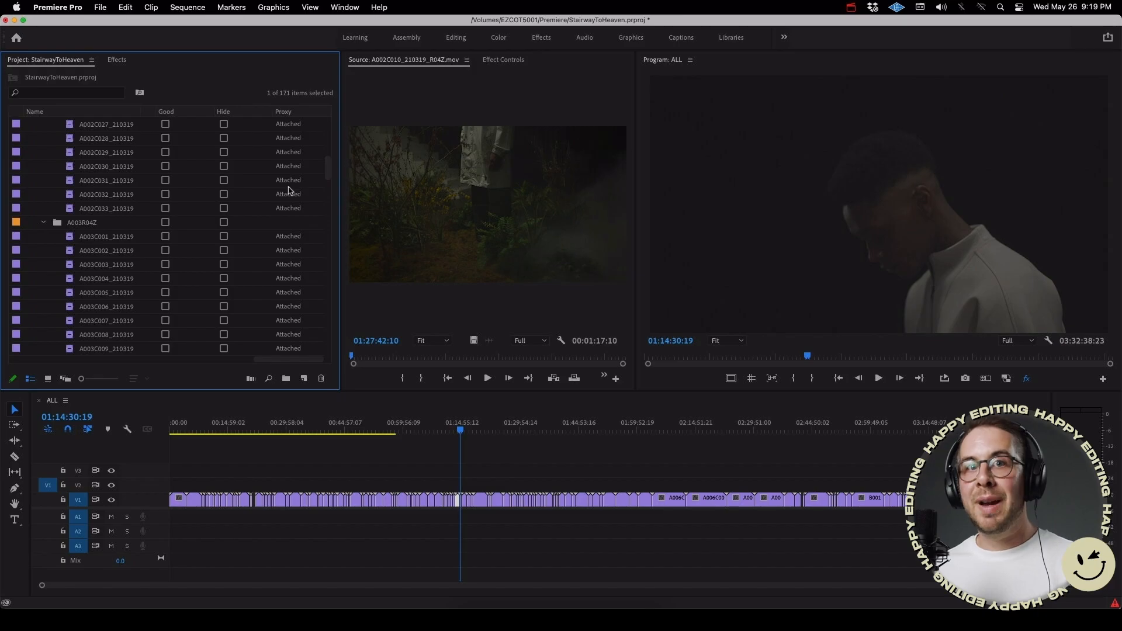
{"action": "scroll", "coordinate": [290, 189], "scroll_direction": "down", "scroll_amount": 20}
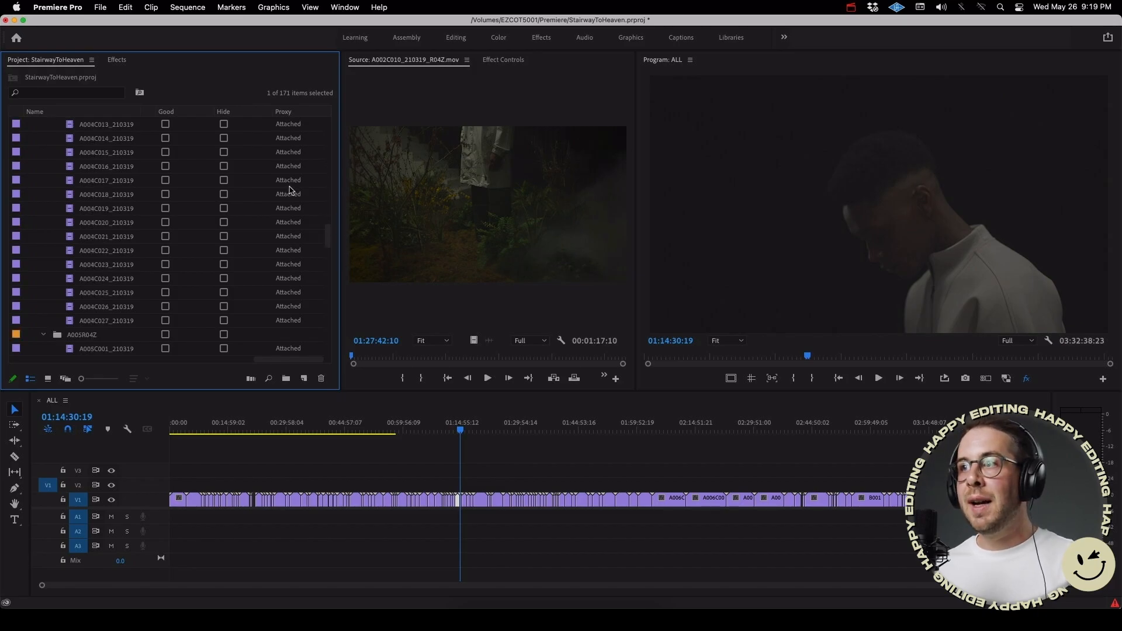
{"action": "scroll", "coordinate": [291, 192], "scroll_direction": "down", "scroll_amount": 15}
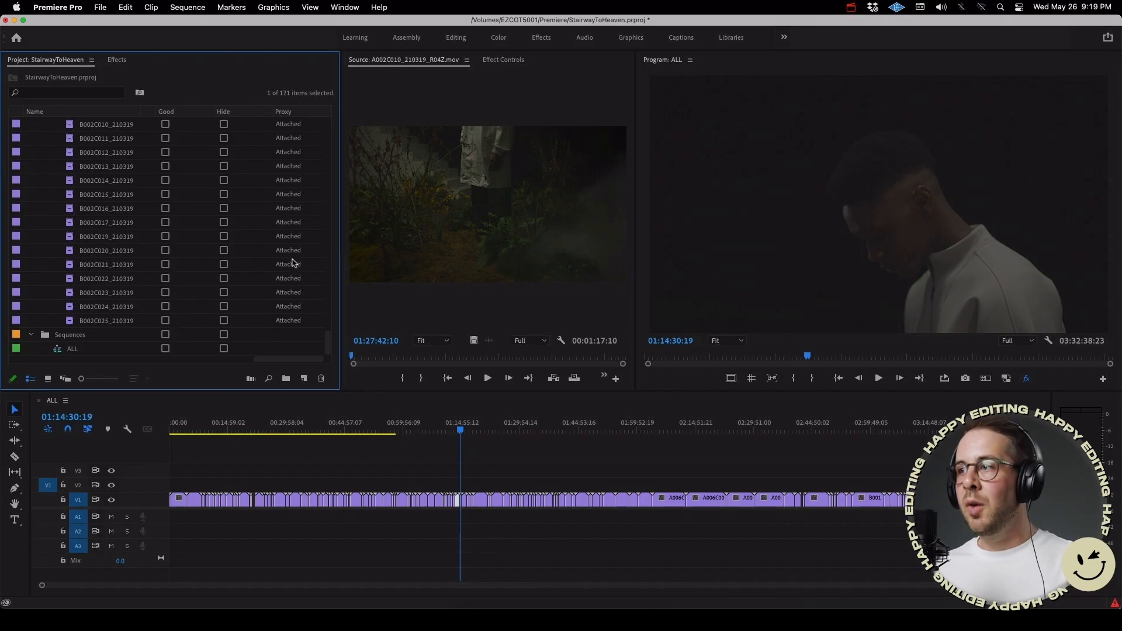
Step: Scrub through the ALL sequence and park the playhead on the staircase shot at about 02:10:08:03
{"action": "left_click_drag", "start_coordinate": [461, 430], "coordinate": [300, 437]}
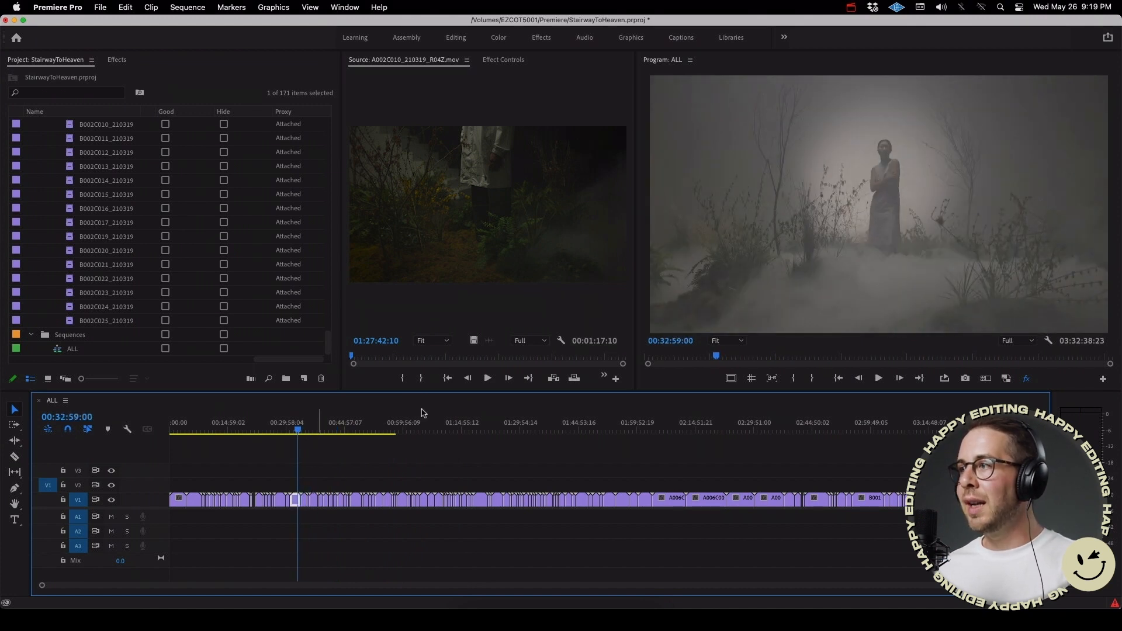
{"action": "left_click", "coordinate": [738, 422]}
{"action": "left_click", "coordinate": [738, 422]}
{"action": "left_click_drag", "start_coordinate": [738, 422], "coordinate": [678, 422]}
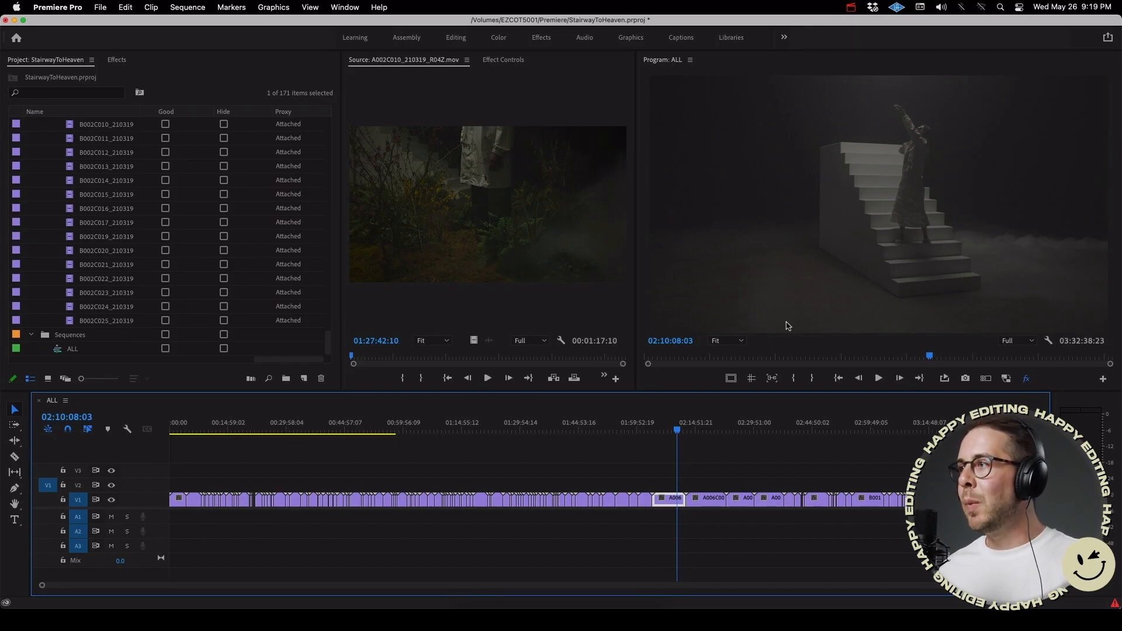
Step: Set the program monitor zoom to 100% and examine the upper steps of the staircase
{"action": "left_click", "coordinate": [734, 341]}
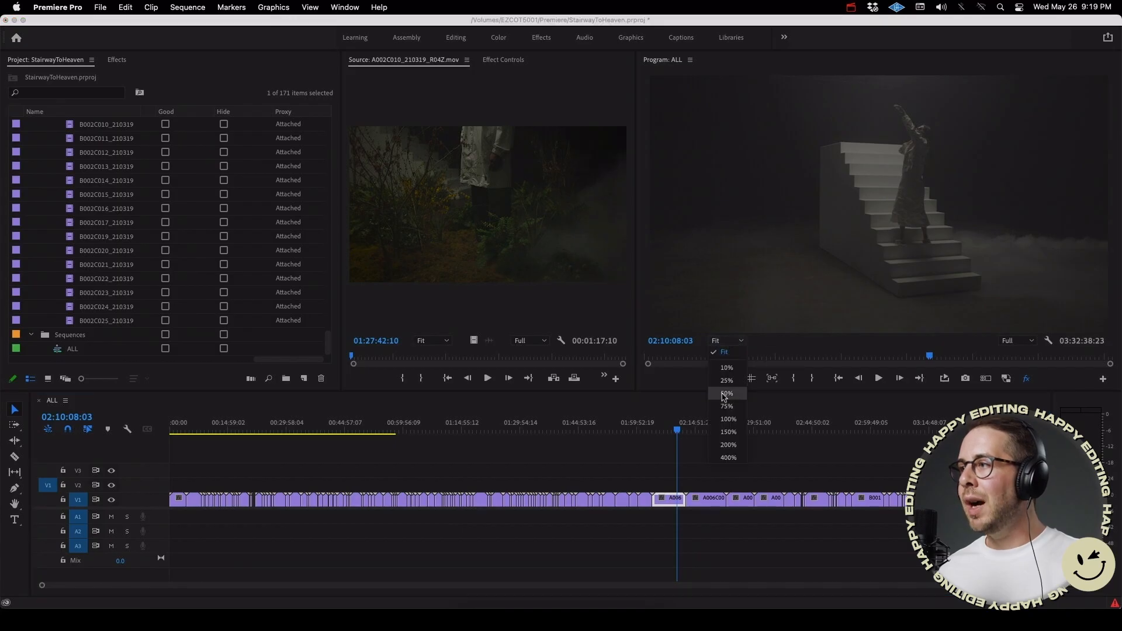
{"action": "left_click", "coordinate": [733, 416]}
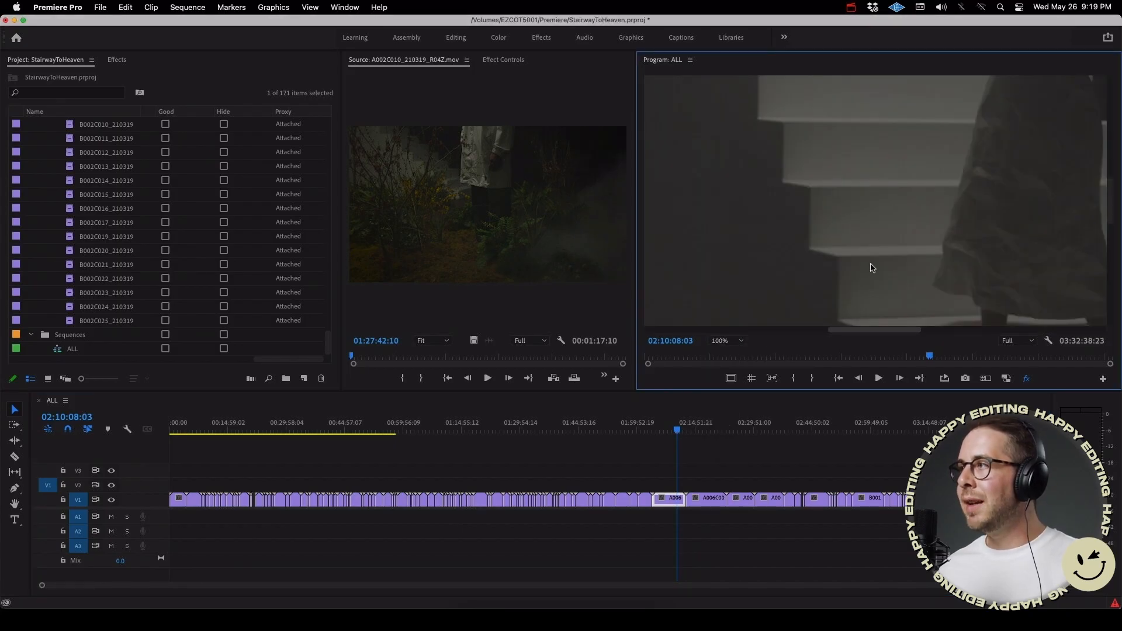
{"action": "left_click_drag", "start_coordinate": [879, 331], "coordinate": [860, 331]}
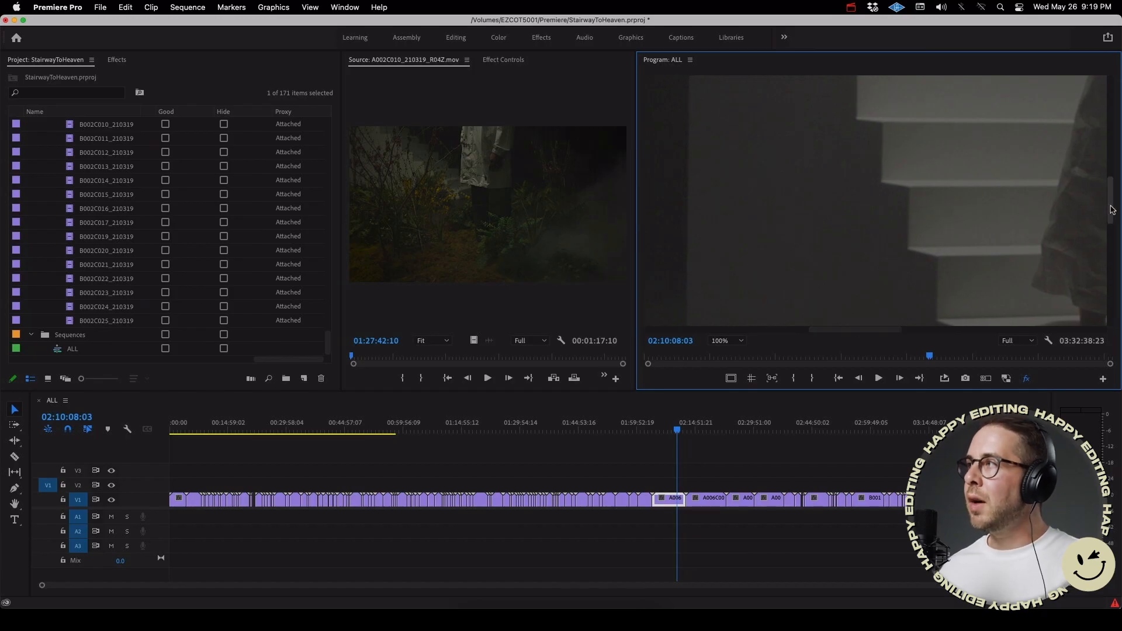
{"action": "scroll", "coordinate": [875, 156], "scroll_direction": "up", "scroll_amount": 5}
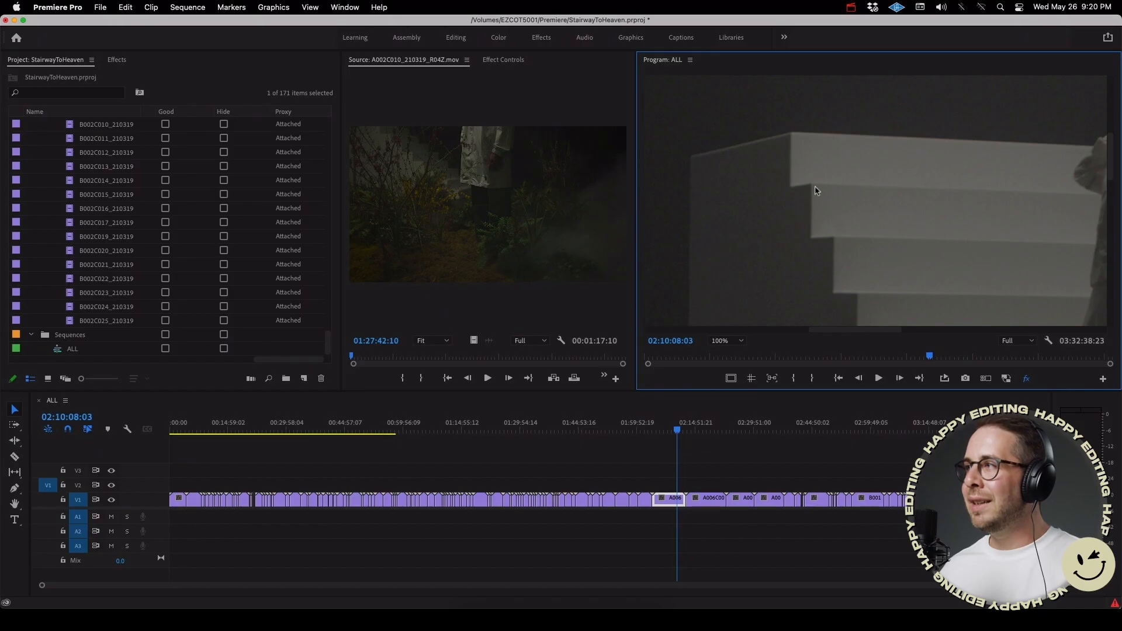
Step: Toggle proxies to compare image quality with the full-resolution media on the staircase shot and at about 02:21:58:18, and scrub the sequence
{"action": "left_click", "coordinate": [1007, 379]}
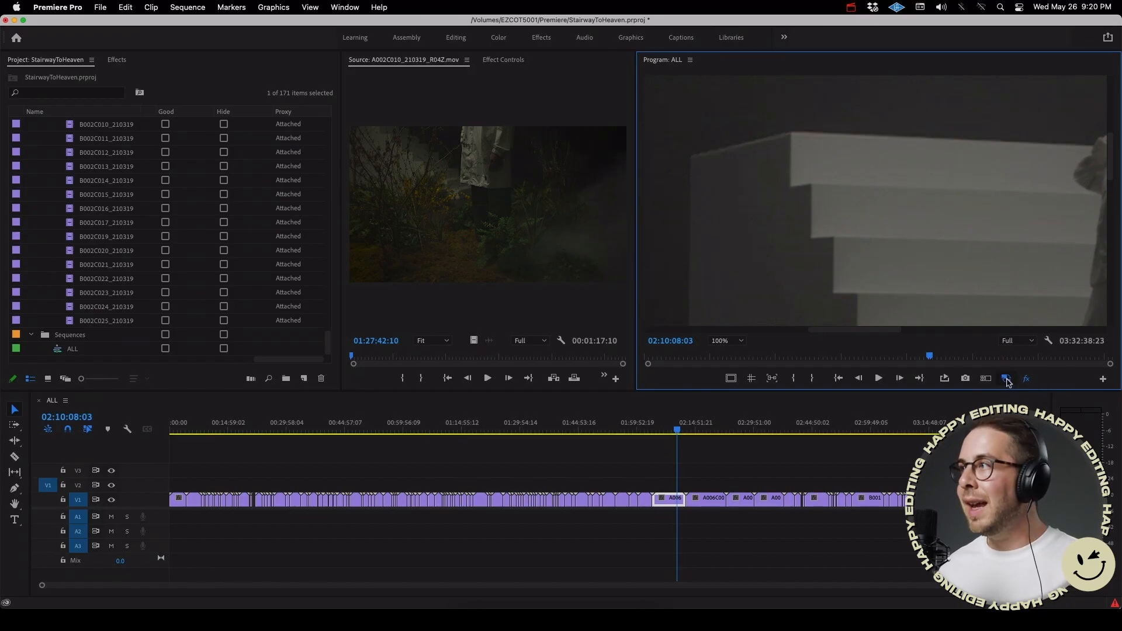
{"action": "left_click", "coordinate": [723, 428]}
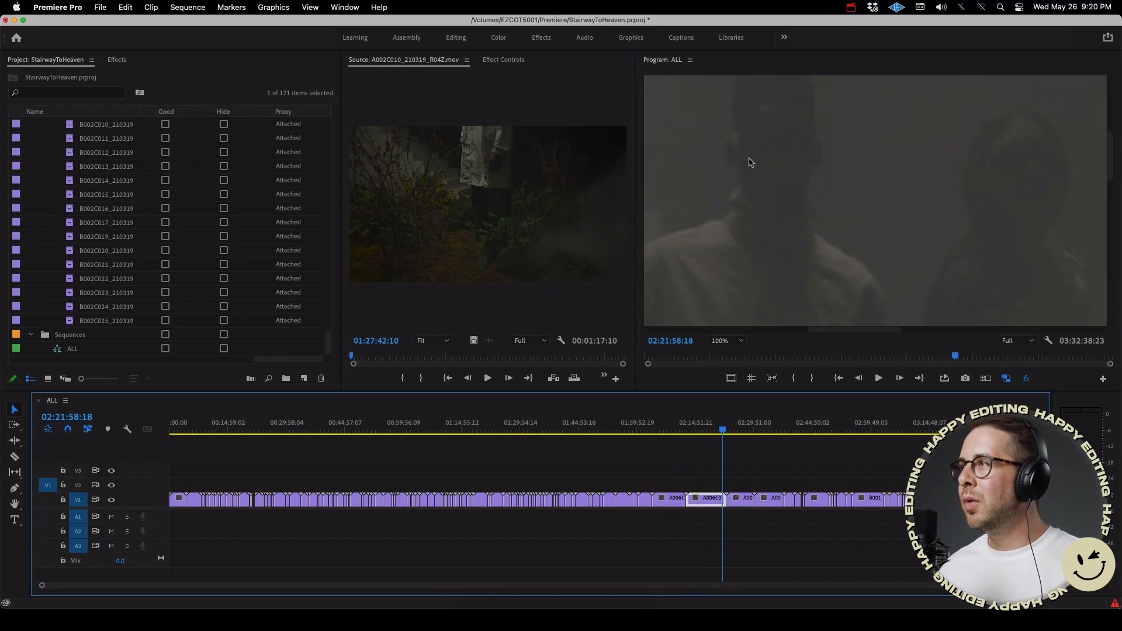
{"action": "left_click", "coordinate": [1006, 380]}
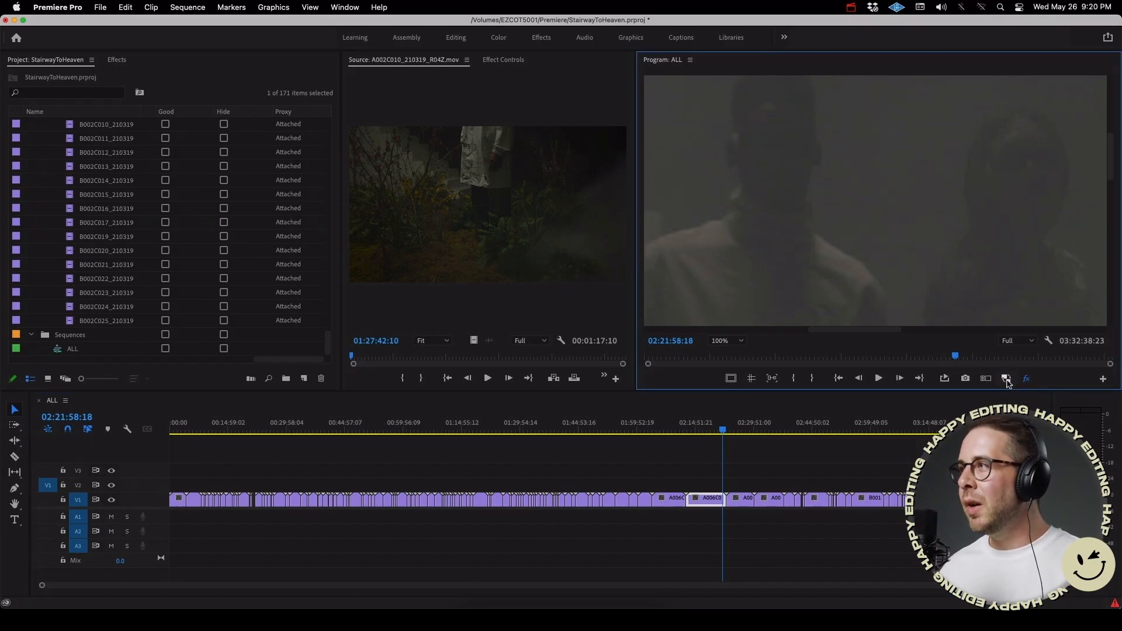
{"action": "left_click", "coordinate": [1007, 380]}
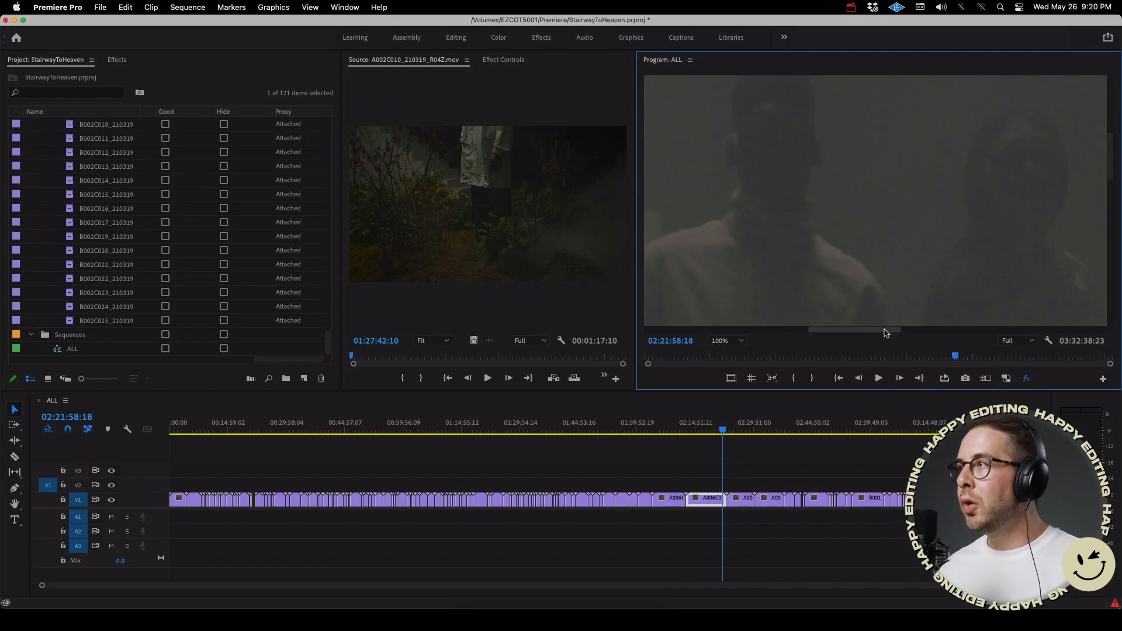
{"action": "scroll", "coordinate": [886, 334], "scroll_direction": "left", "scroll_amount": 3}
{"action": "left_click", "coordinate": [1007, 380]}
{"action": "left_click_drag", "start_coordinate": [576, 431], "coordinate": [432, 442]}
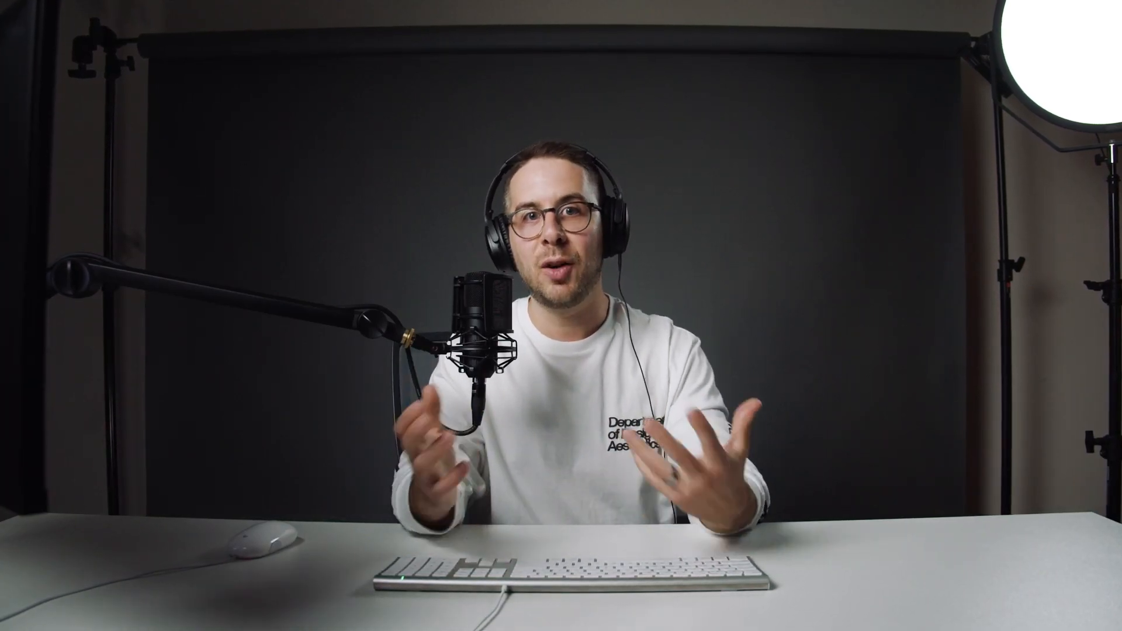
{"action": "mouse_move", "coordinate": [589, 541]}
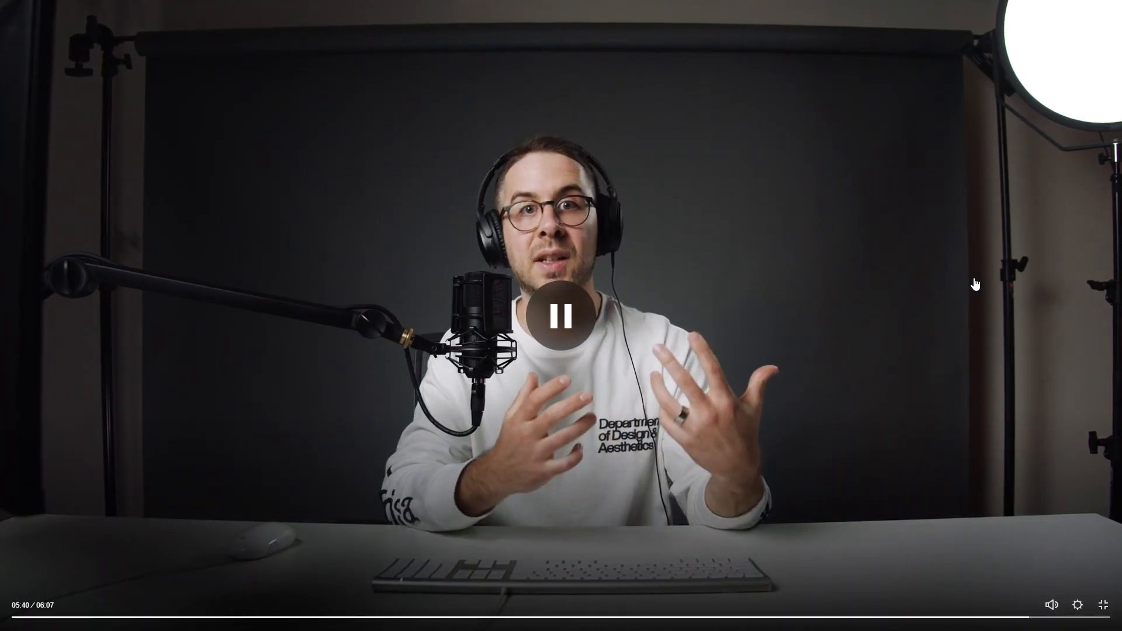